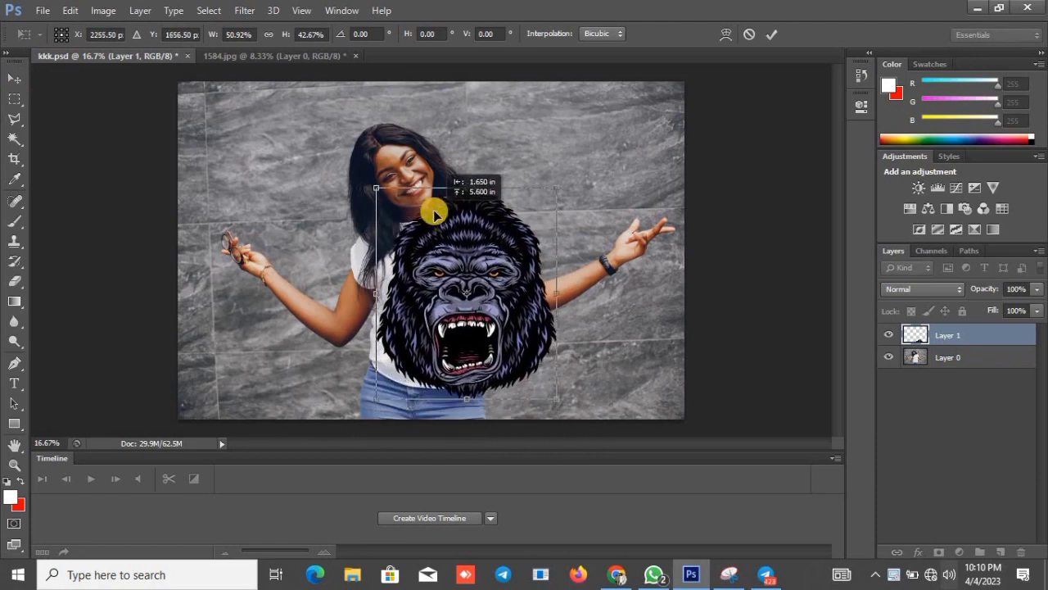
Scale the gorilla artwork to about 28% width and 22.4% height, centre it on the T-shirt and apply the transformation.
{"action": "left_click_drag", "start_coordinate": [371, 188], "coordinate": [456, 287]}
{"action": "left_click_drag", "start_coordinate": [527, 315], "coordinate": [446, 267]}
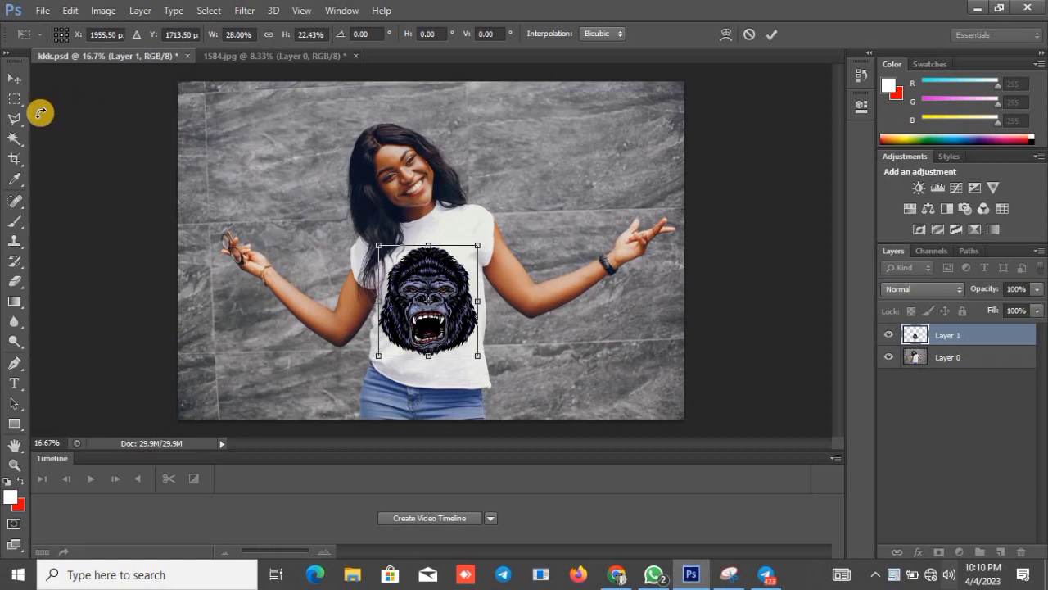
{"action": "left_click", "coordinate": [17, 124]}
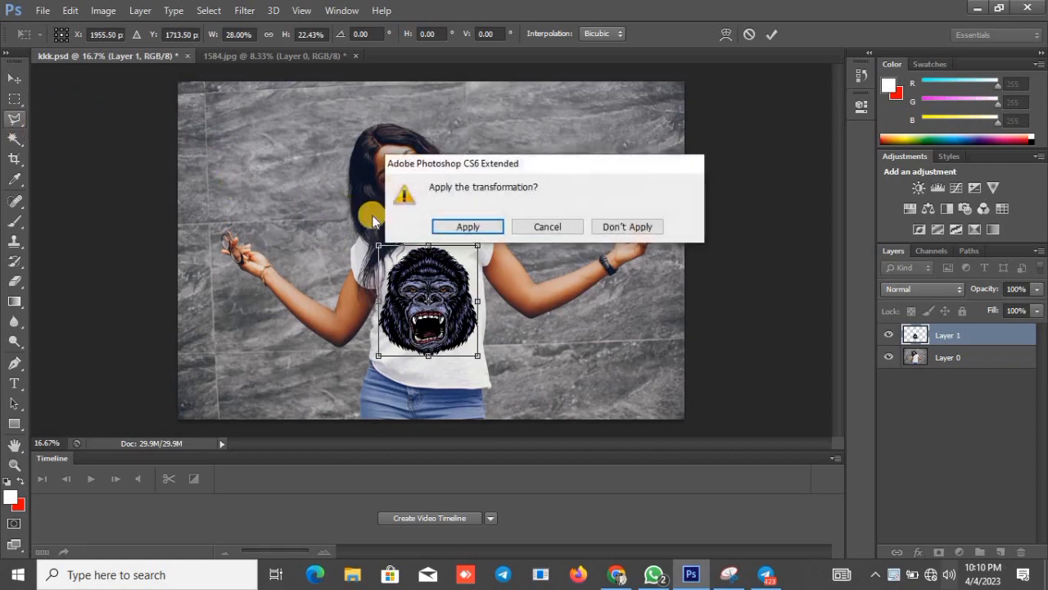
{"action": "left_click", "coordinate": [452, 226]}
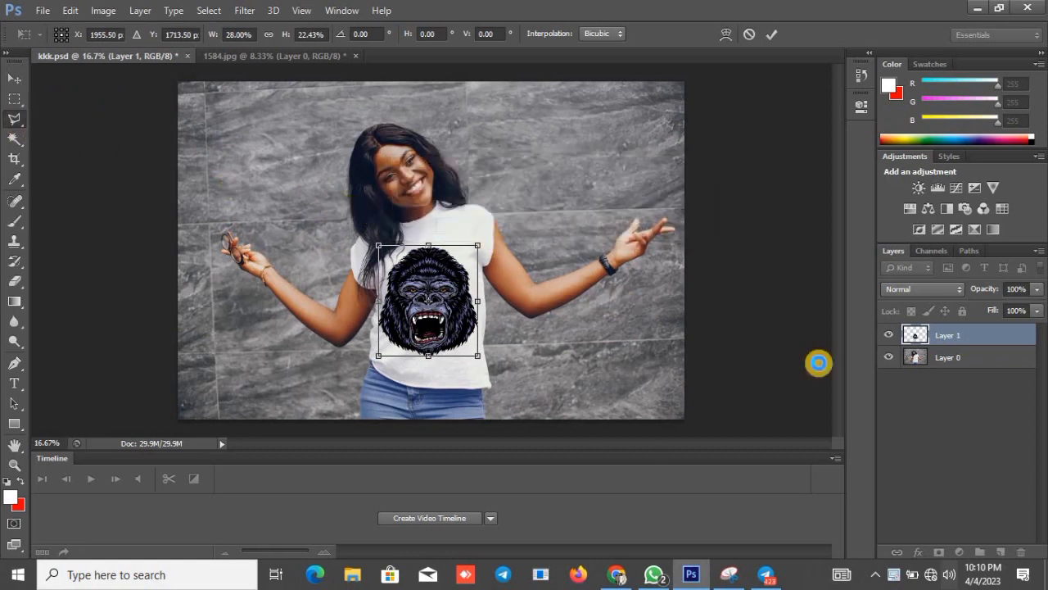
Hide the gorilla layer and desaturate the photo on Layer 0.
{"action": "left_click", "coordinate": [888, 335]}
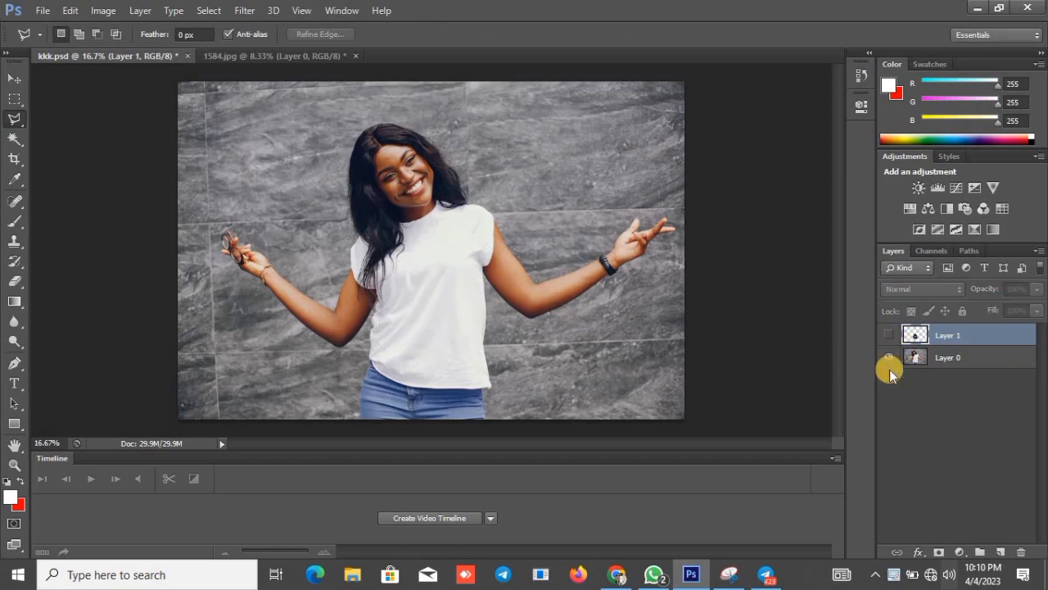
{"action": "left_click", "coordinate": [928, 356]}
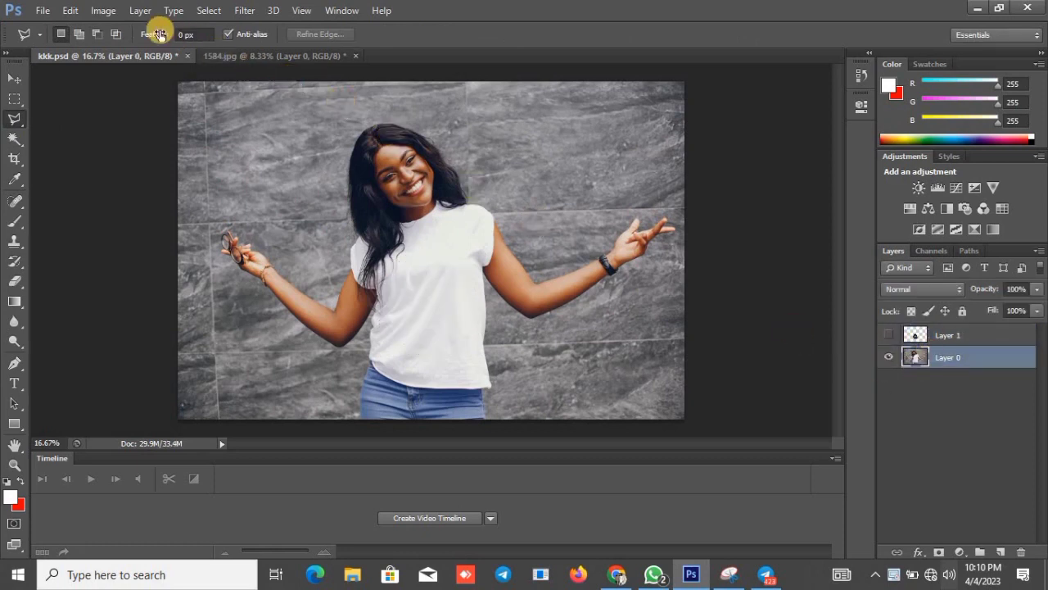
{"action": "left_click", "coordinate": [109, 10]}
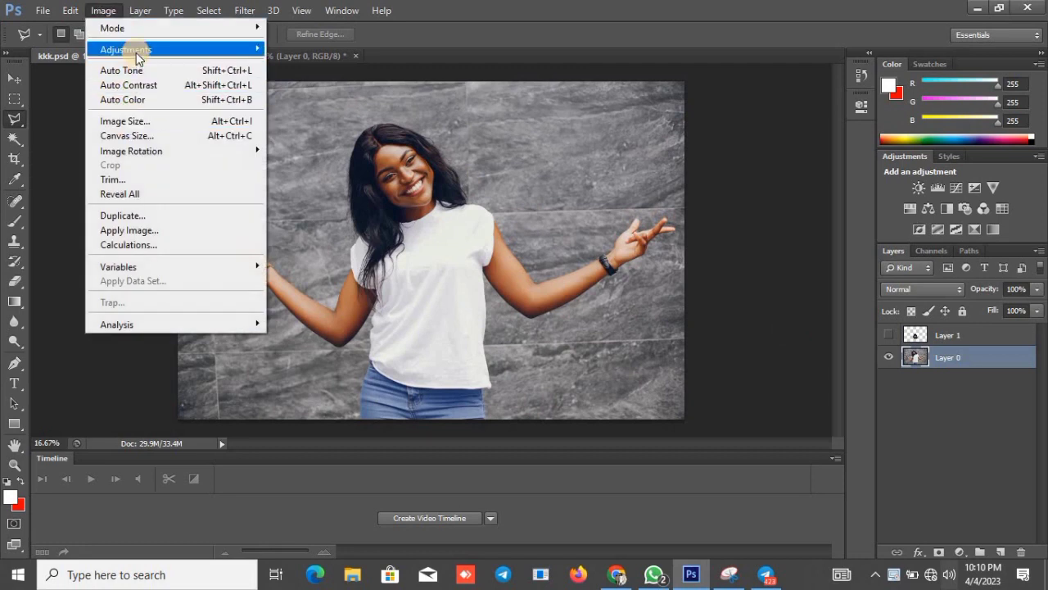
{"action": "mouse_move", "coordinate": [149, 51]}
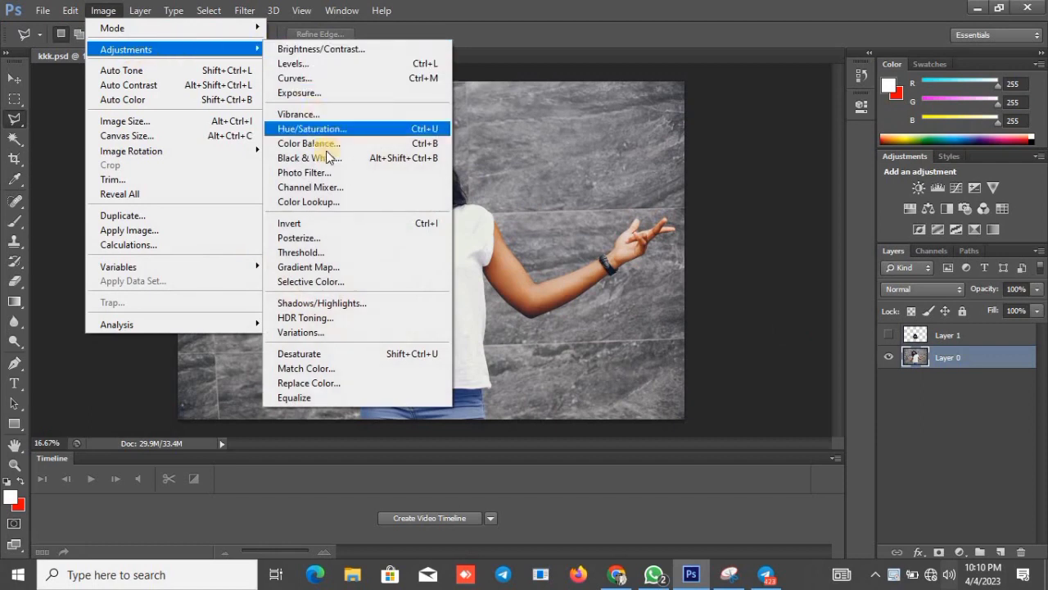
{"action": "left_click", "coordinate": [367, 354]}
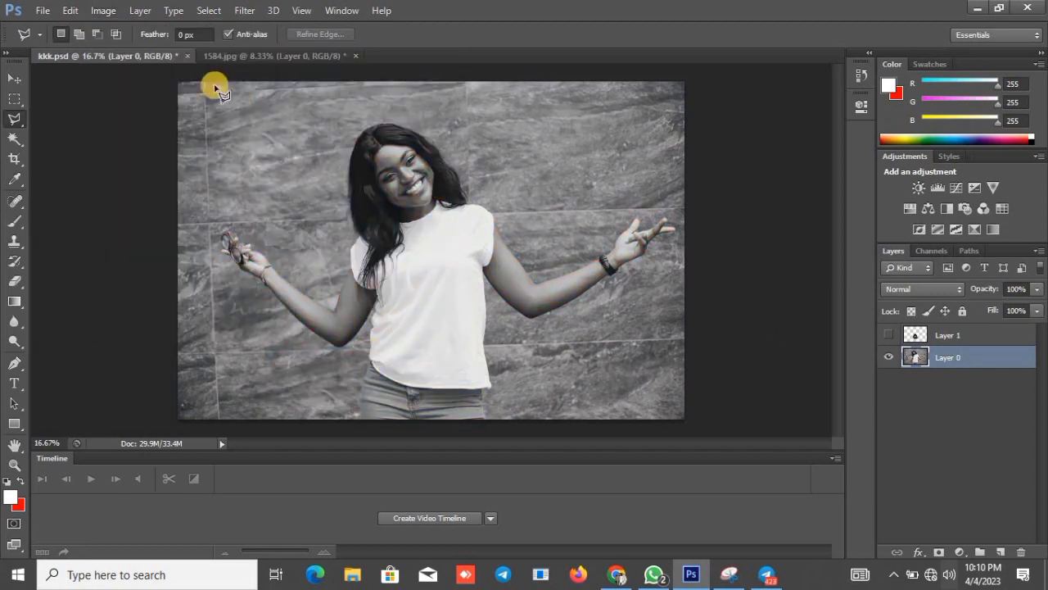
Save the black-and-white version to the Desktop as oma.psd in Photoshop format with Maximize Compatibility on.
{"action": "left_click", "coordinate": [43, 9]}
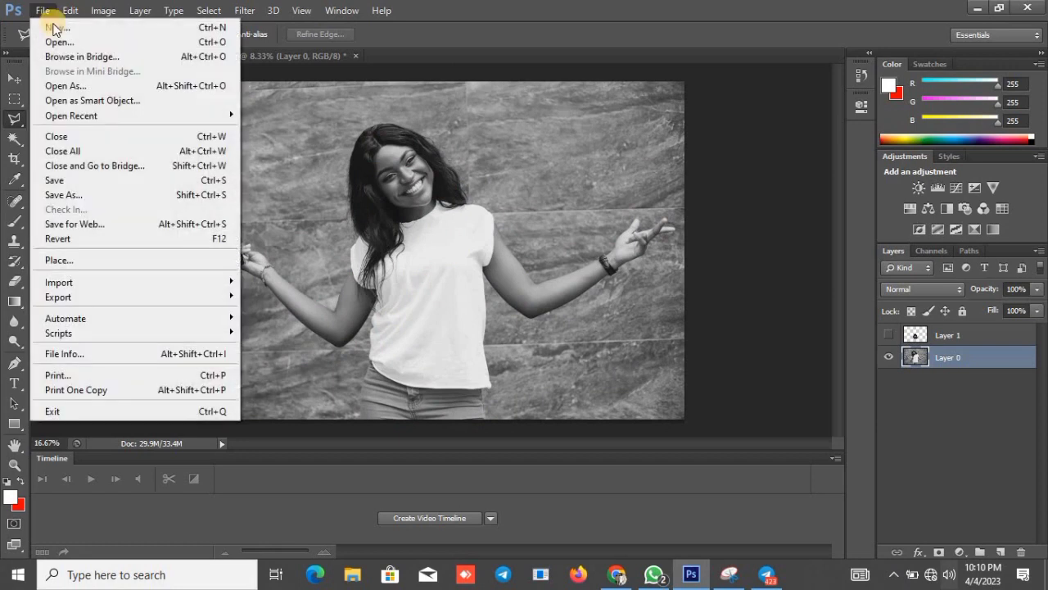
{"action": "left_click", "coordinate": [106, 195]}
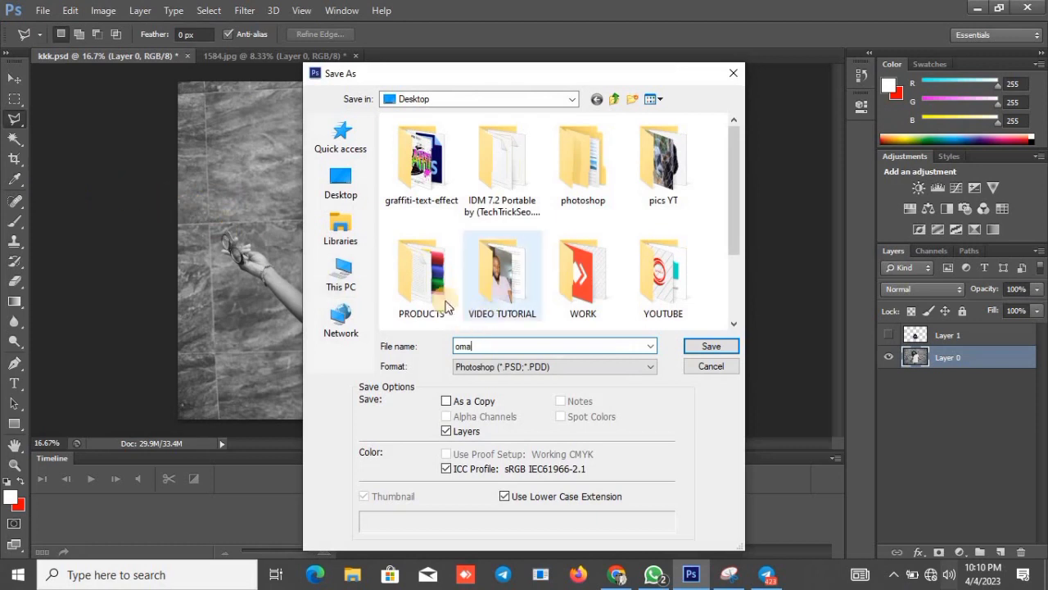
{"action": "left_click", "coordinate": [349, 205]}
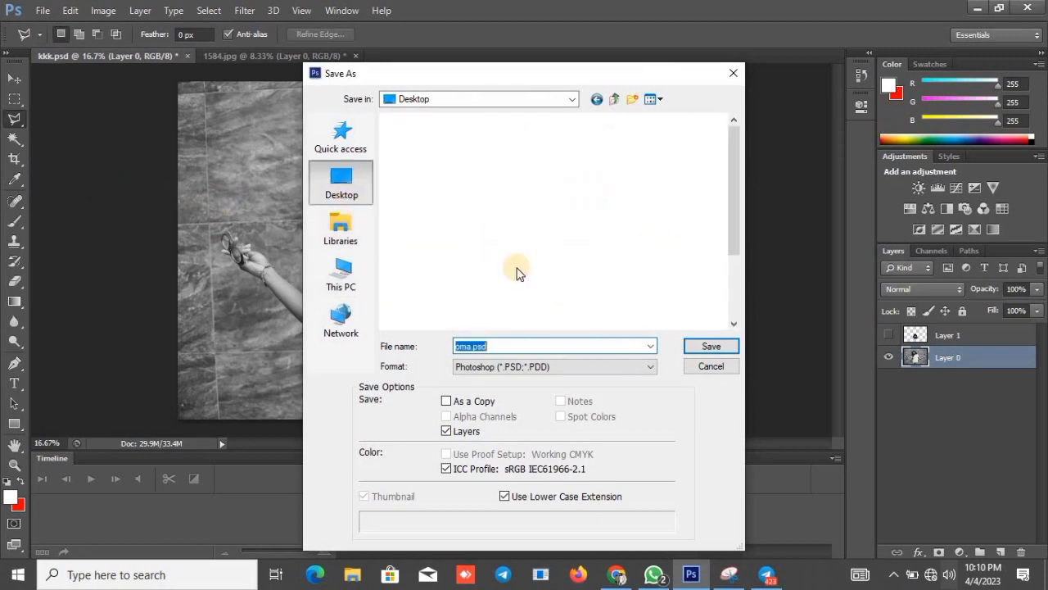
{"action": "left_click", "coordinate": [696, 348]}
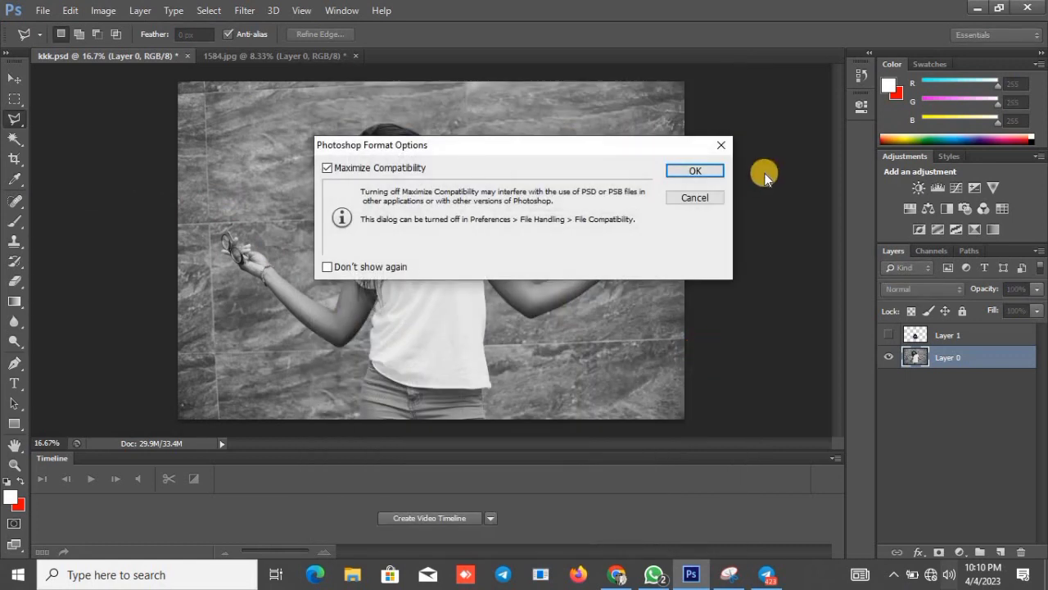
{"action": "left_click", "coordinate": [718, 171]}
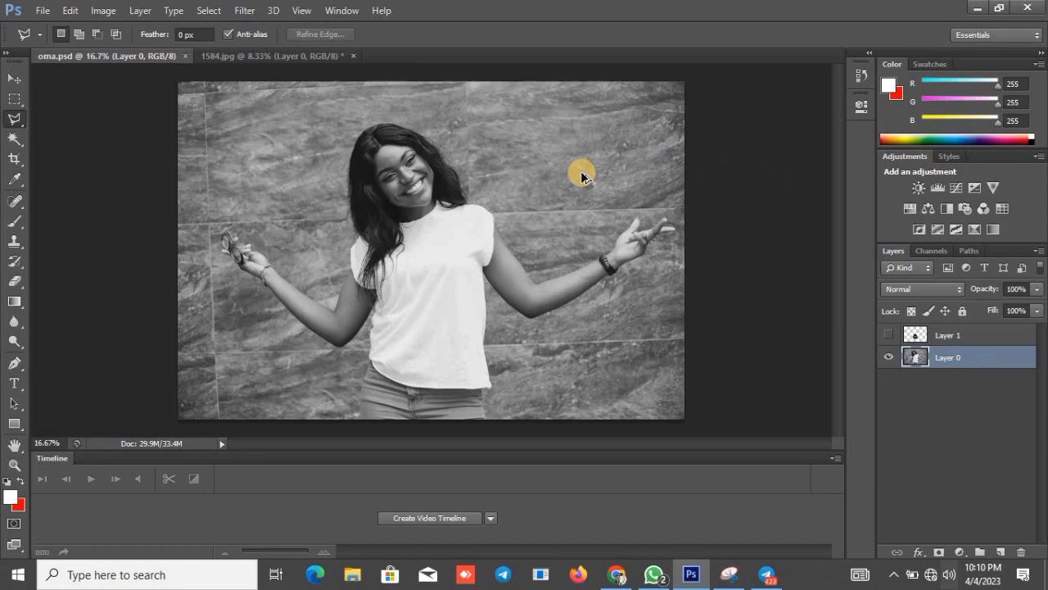
Undo the photo's desaturation and show the gorilla layer again.
{"action": "key", "text": "ctrl+z"}
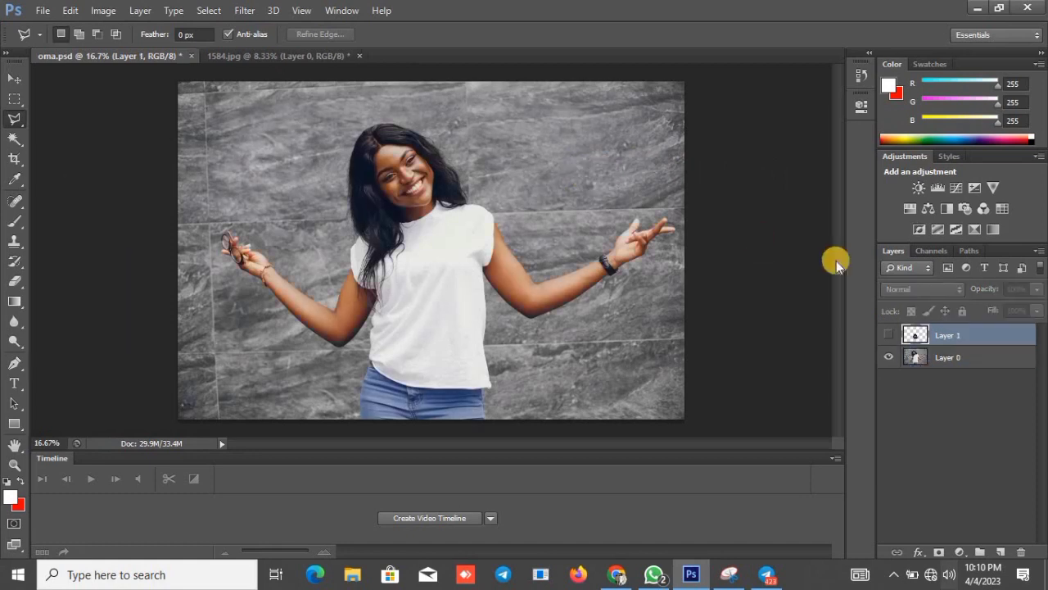
{"action": "left_click", "coordinate": [889, 337]}
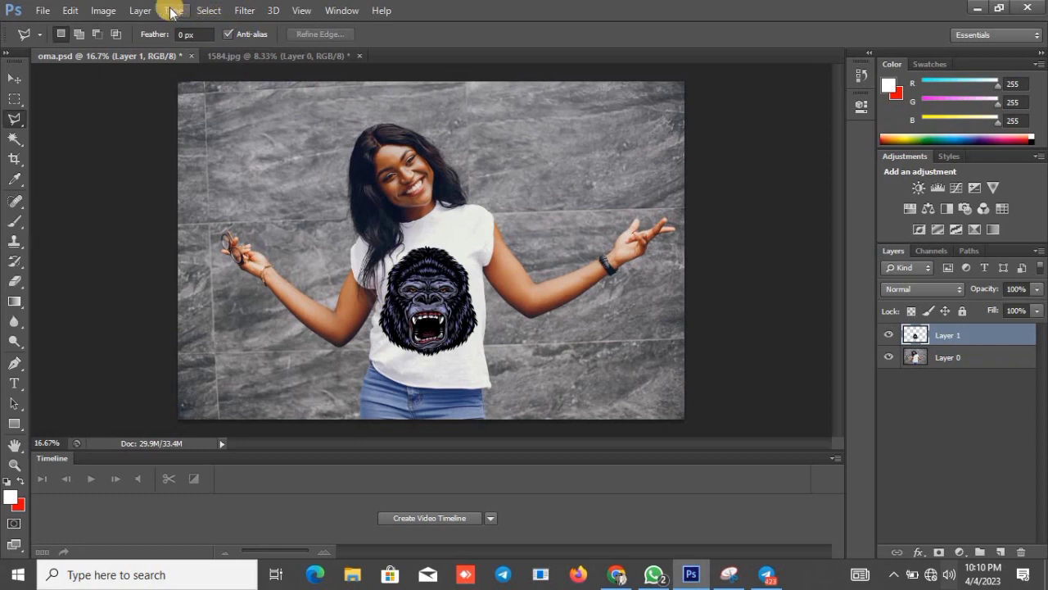
Apply the Displace filter to the gorilla layer at scale 20 both ways, Stretch To Fit and Repeat Edge Pixels, with oma.psd as the map.
{"action": "left_click", "coordinate": [240, 11]}
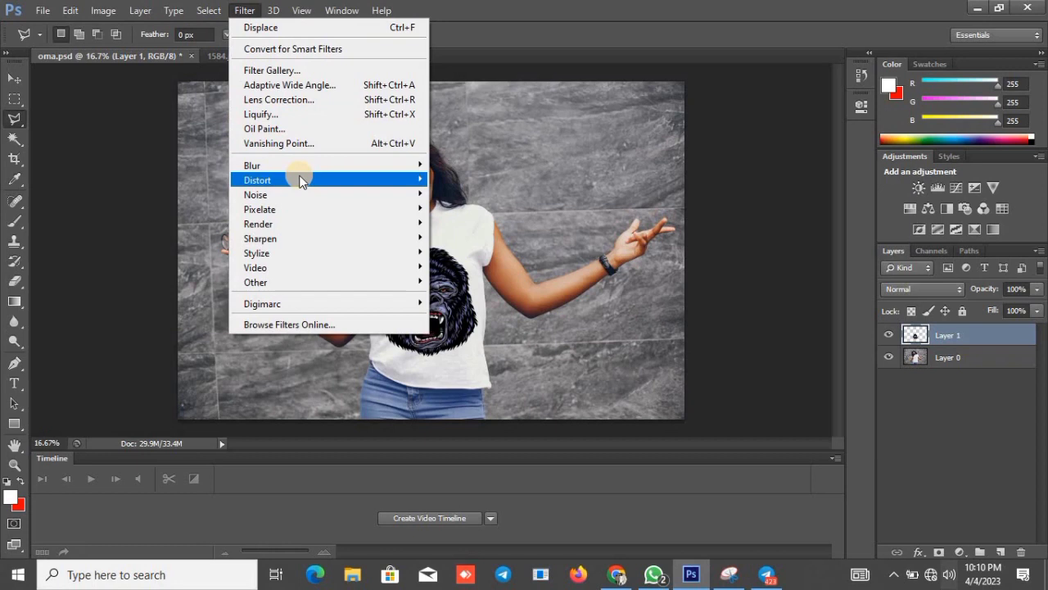
{"action": "mouse_move", "coordinate": [301, 181]}
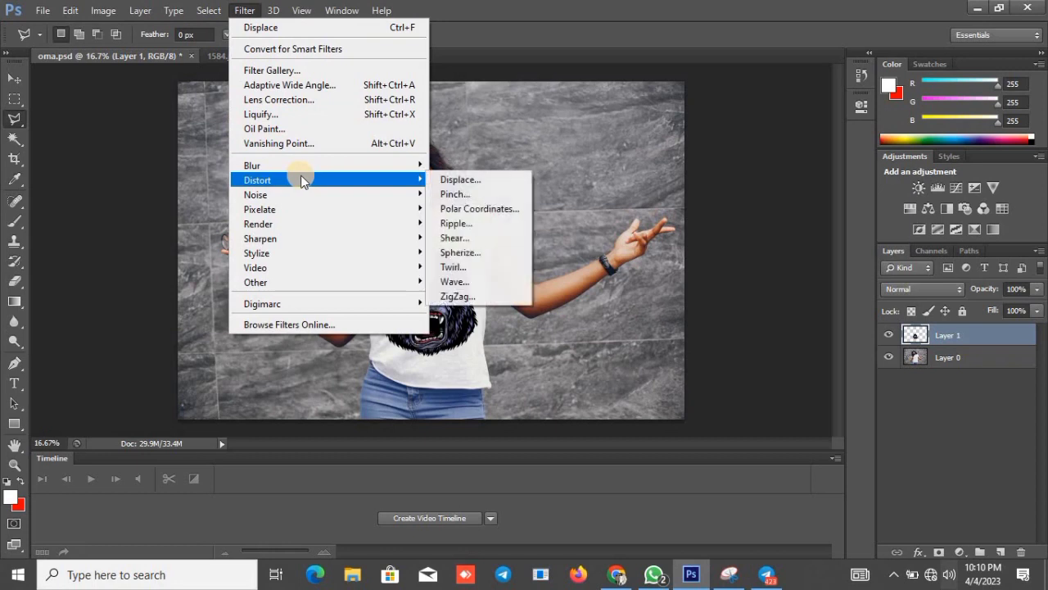
{"action": "left_click", "coordinate": [448, 182]}
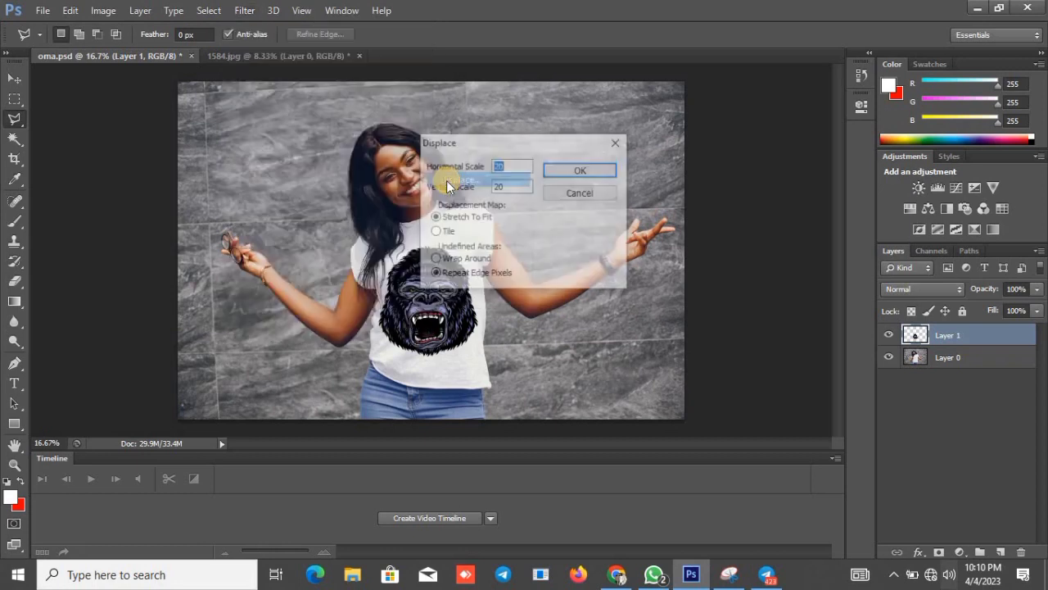
{"action": "left_click", "coordinate": [566, 175]}
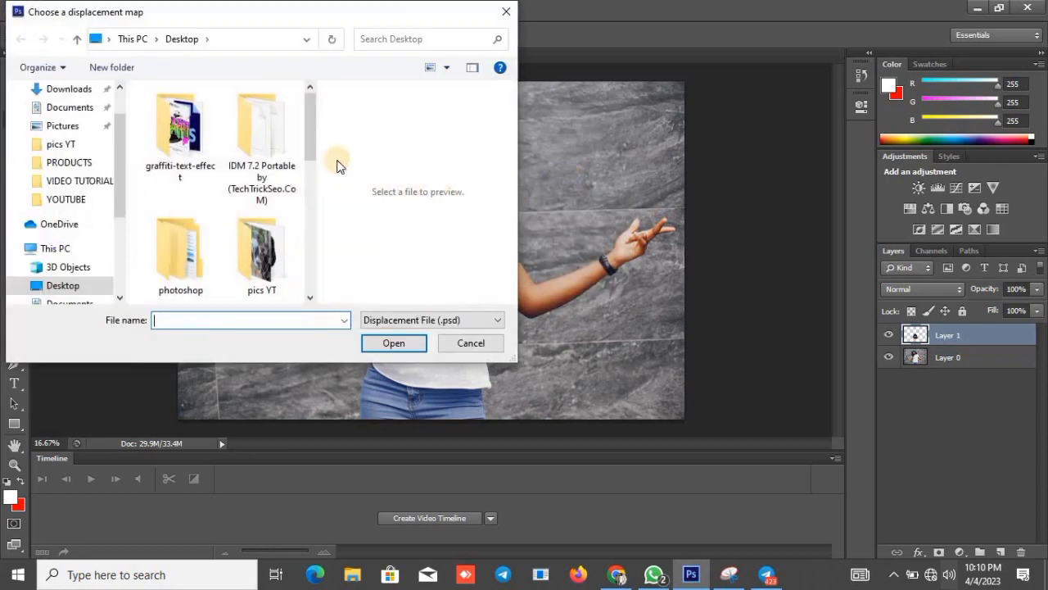
{"action": "left_click_drag", "start_coordinate": [315, 134], "coordinate": [319, 258]}
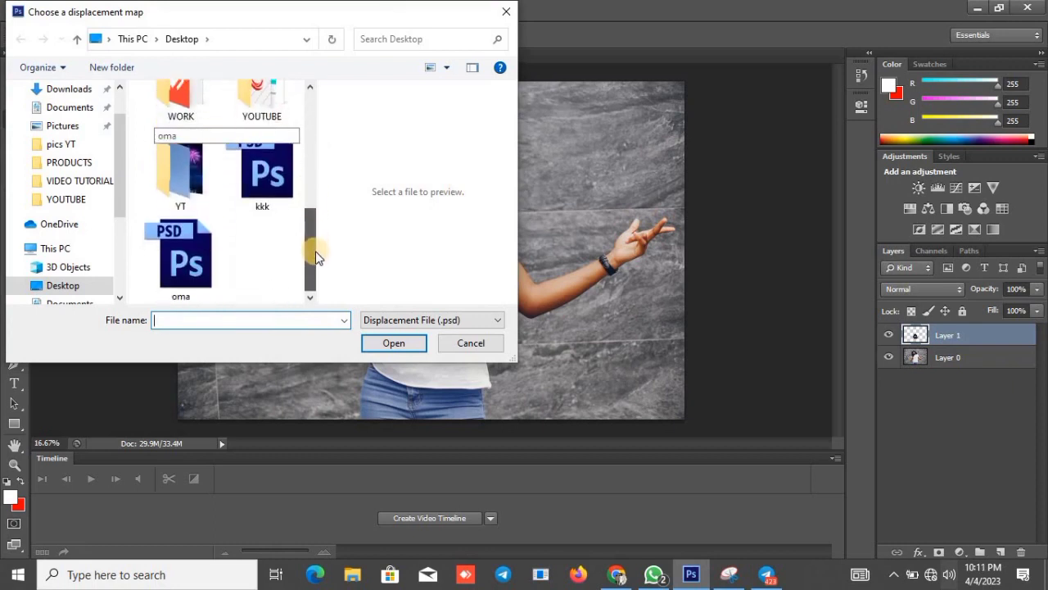
{"action": "left_click", "coordinate": [216, 274]}
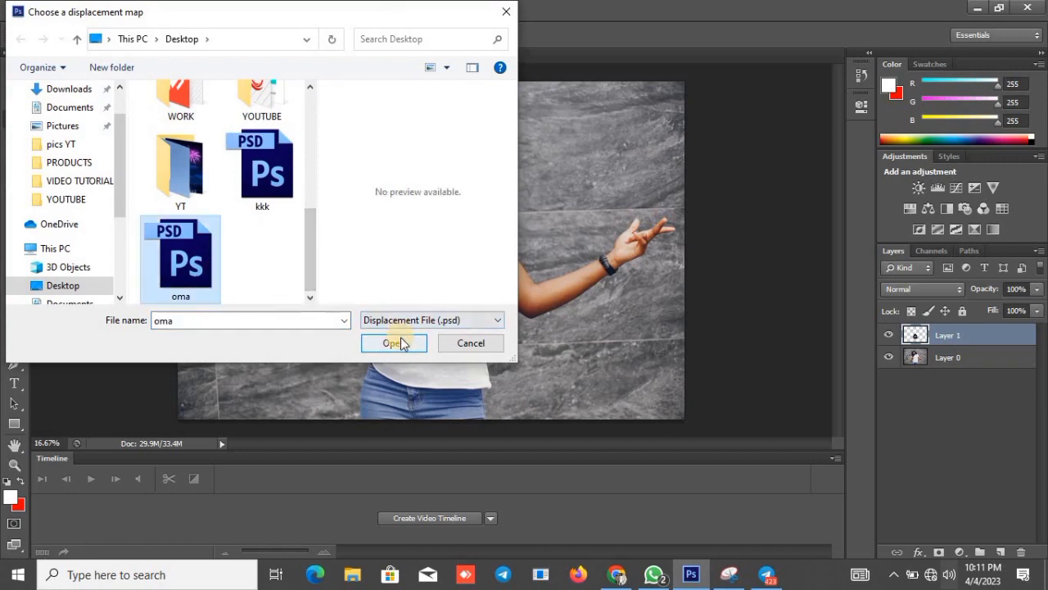
{"action": "left_click", "coordinate": [401, 343]}
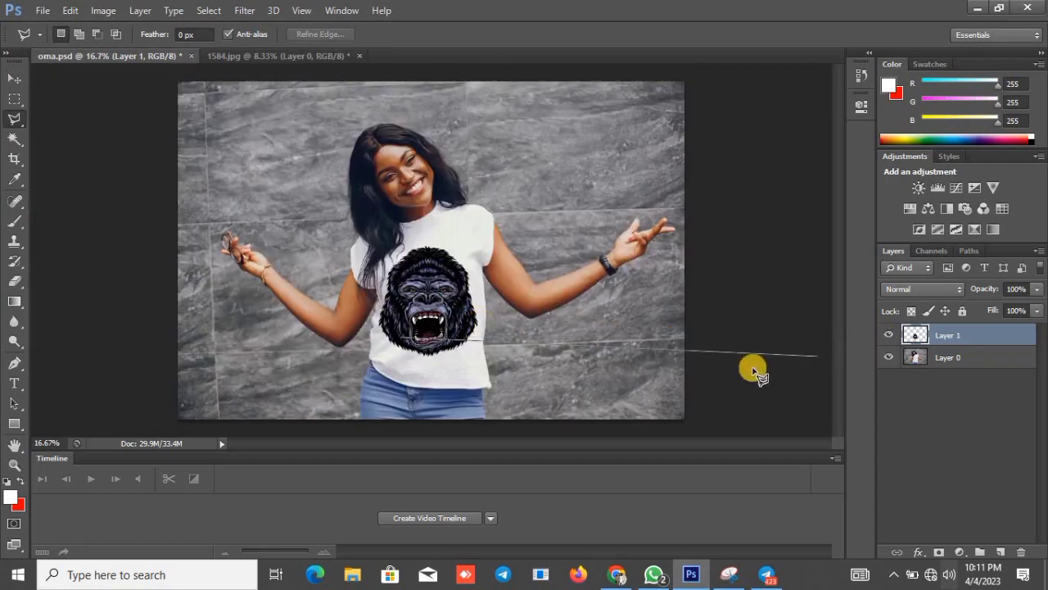
{"action": "key", "text": "Escape"}
{"action": "key", "text": "ctrl+z"}
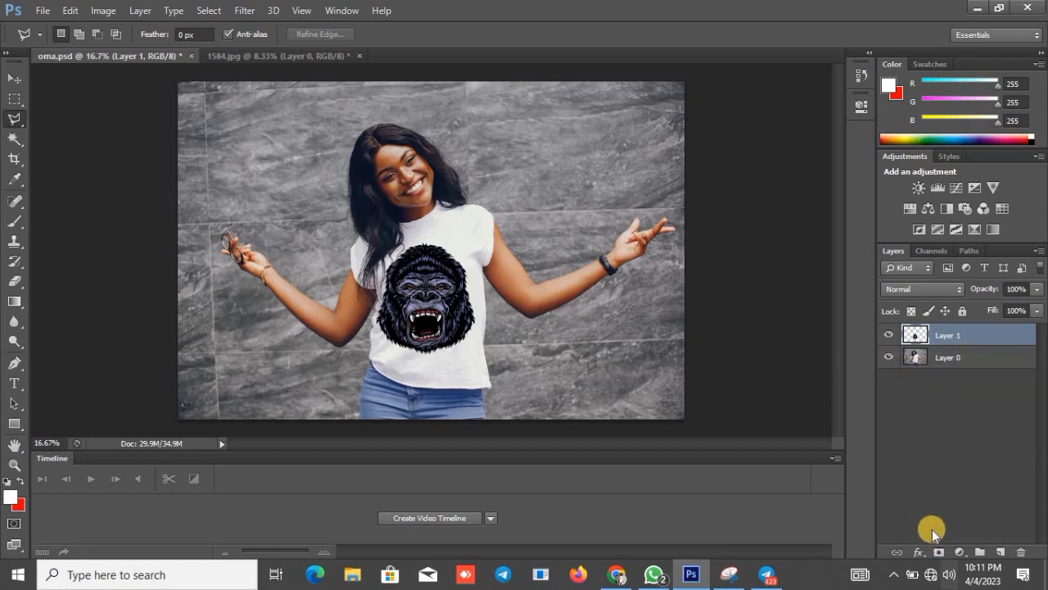
In the gorilla layer's blending options, split the Underlying Layer white slider to 209 / 255 and set the blend mode to Multiply.
{"action": "left_click", "coordinate": [920, 551]}
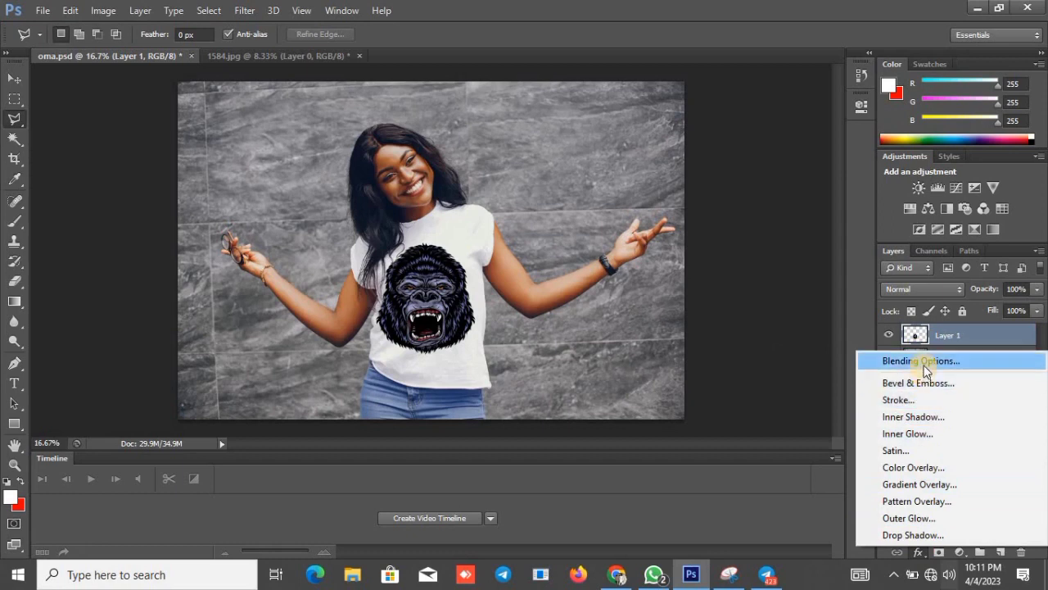
{"action": "left_click", "coordinate": [924, 361]}
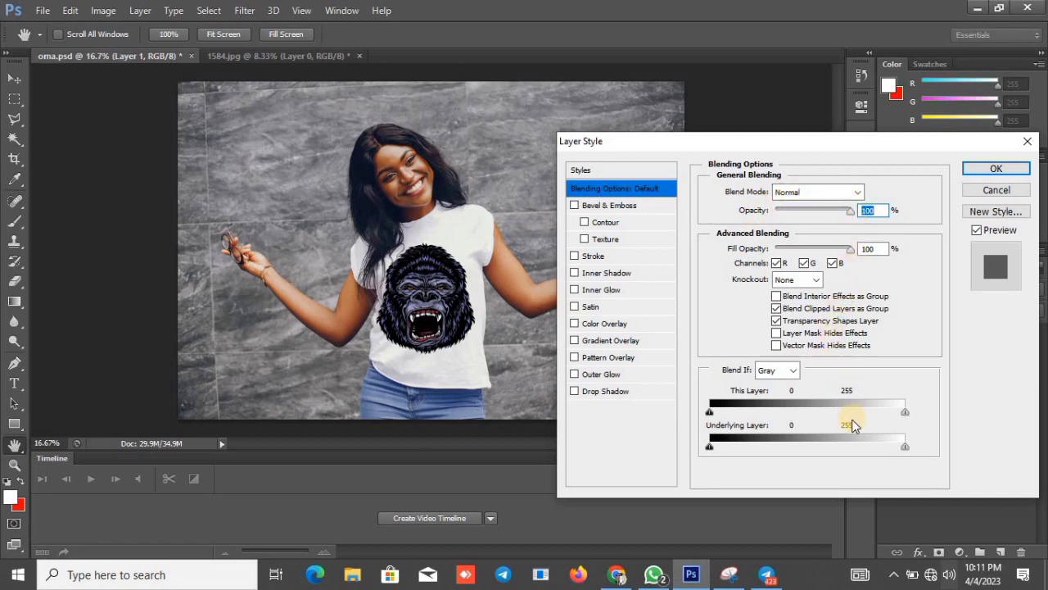
{"action": "key", "text": "alt"}
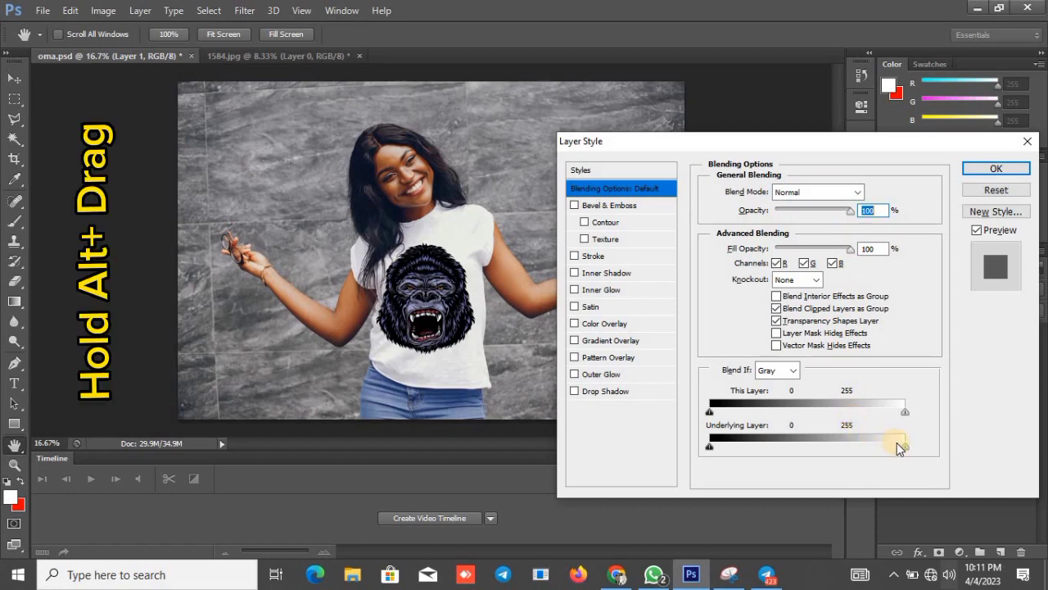
{"action": "left_click_drag", "start_coordinate": [905, 447], "coordinate": [868, 448]}
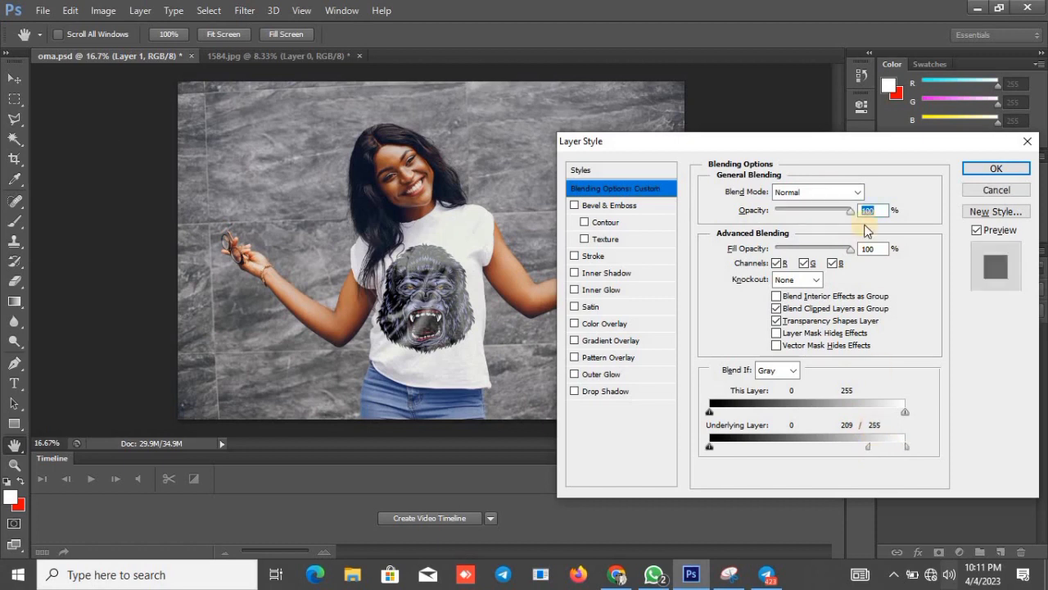
{"action": "left_click", "coordinate": [853, 193]}
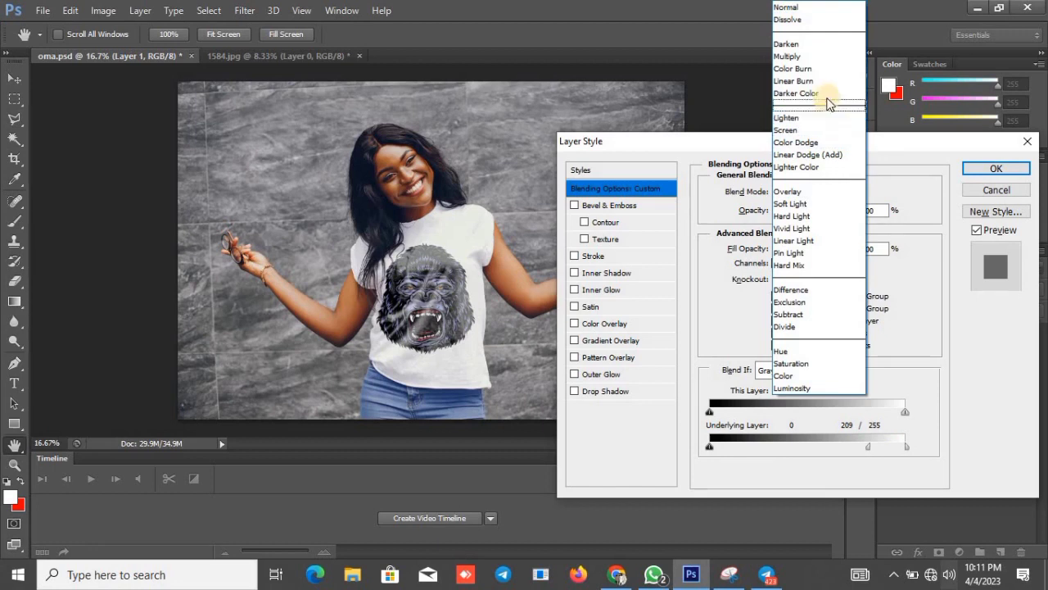
{"action": "left_click", "coordinate": [821, 56]}
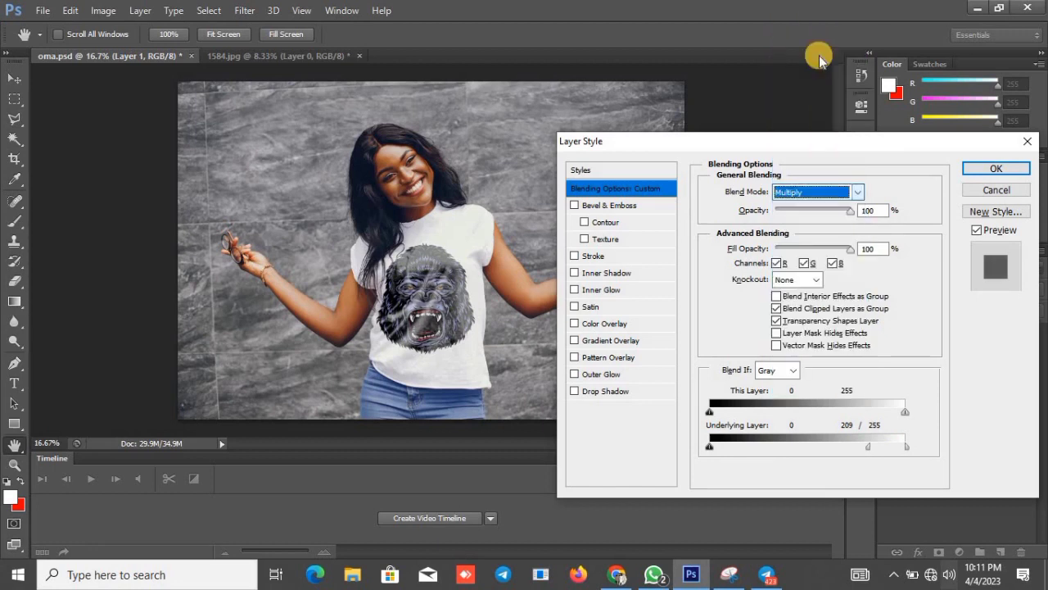
{"action": "left_click", "coordinate": [966, 168]}
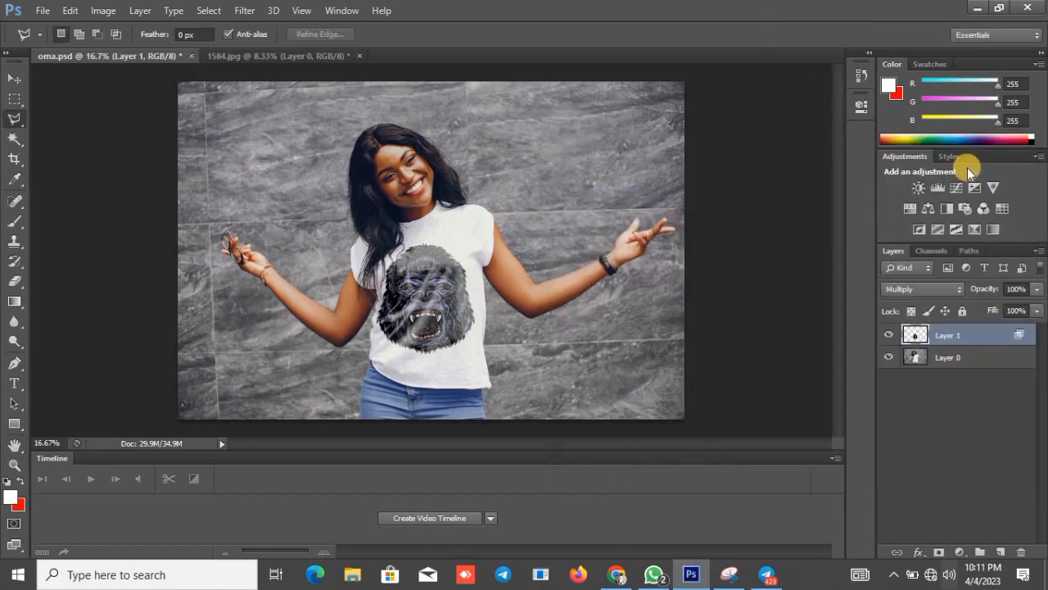
Merge the gorilla layer and the photo layer into a single layer.
{"action": "left_click", "coordinate": [934, 361], "text": "shift"}
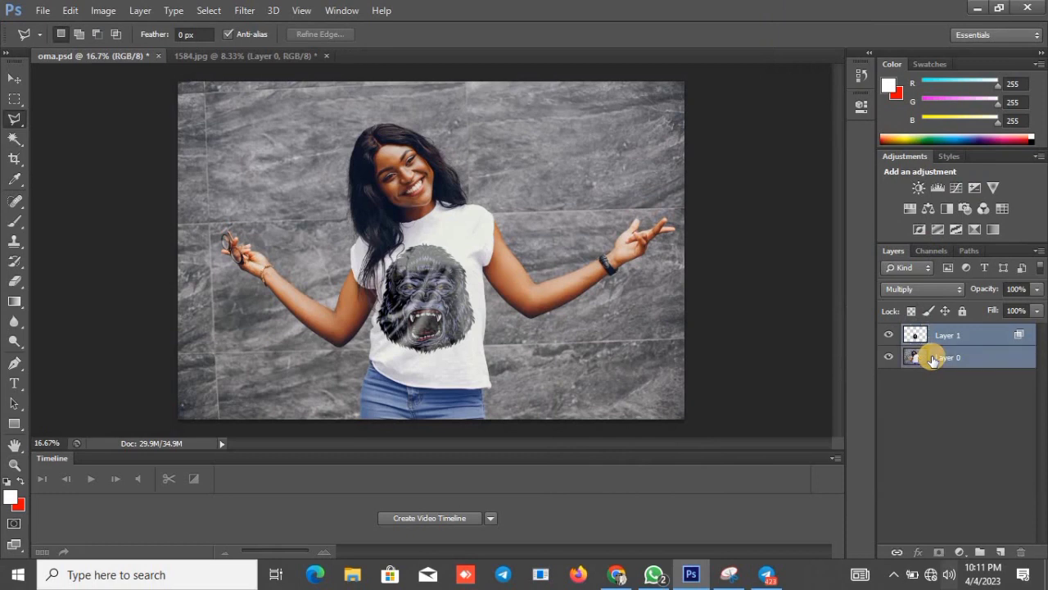
{"action": "right_click", "coordinate": [934, 362]}
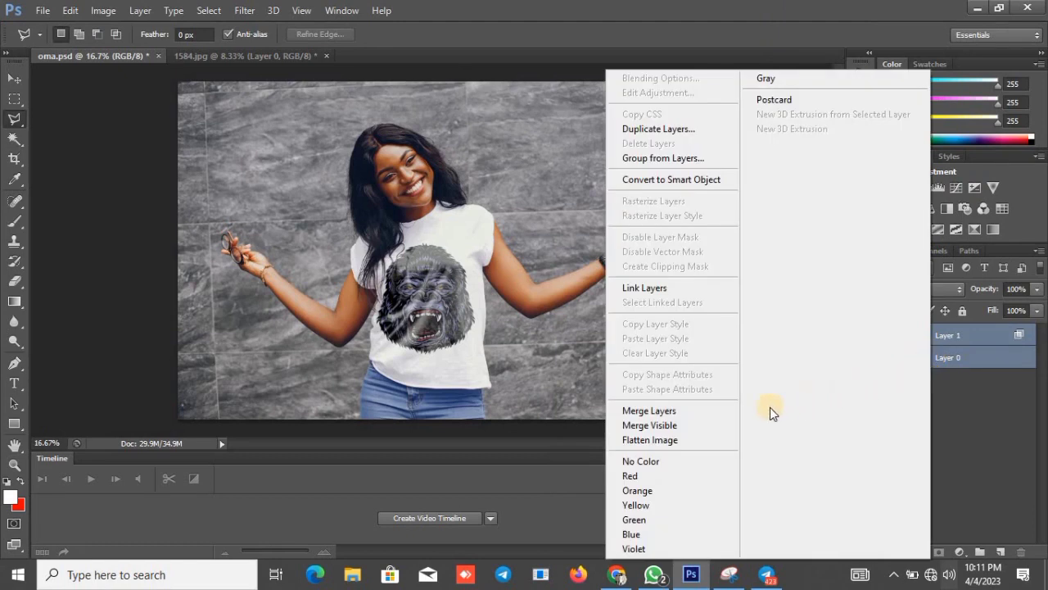
{"action": "left_click", "coordinate": [711, 410]}
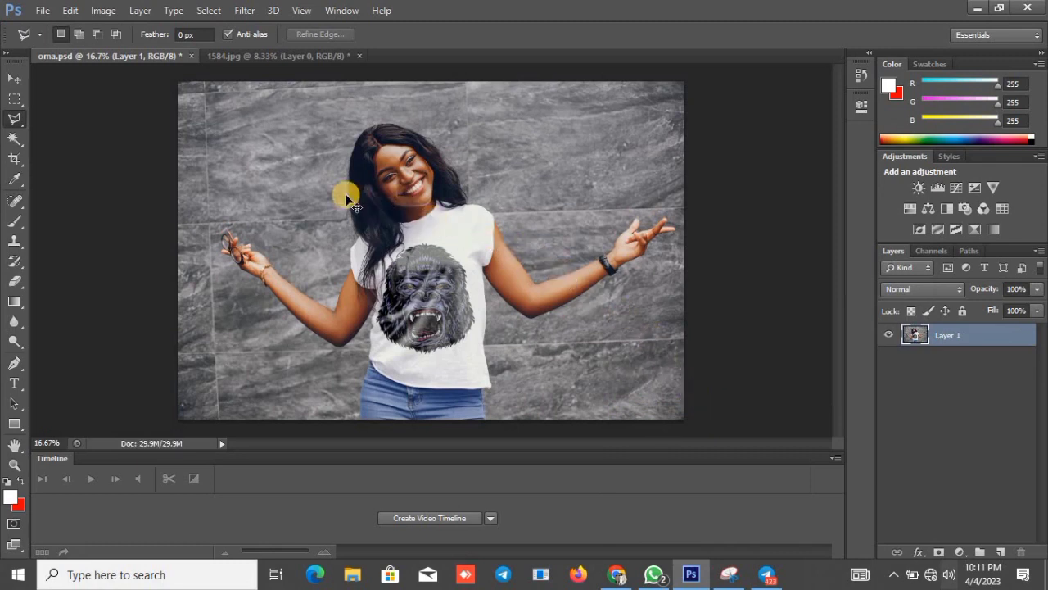
{"action": "scroll", "coordinate": [348, 199], "scroll_direction": "up", "scroll_amount": 2}
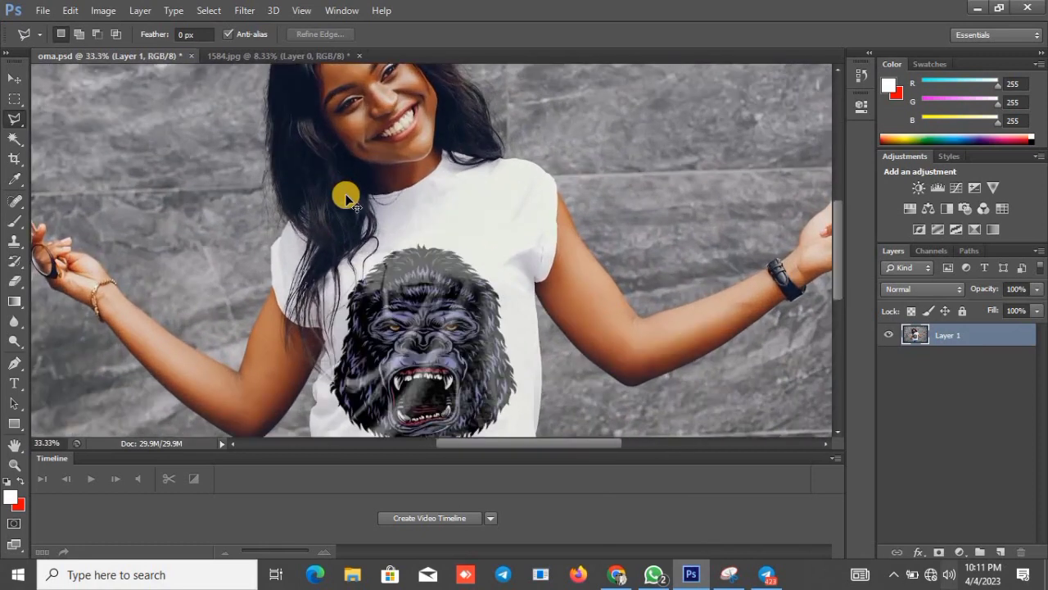
{"action": "scroll", "coordinate": [347, 199], "scroll_direction": "down", "scroll_amount": 1}
{"action": "scroll", "coordinate": [347, 199], "scroll_direction": "up", "scroll_amount": 1}
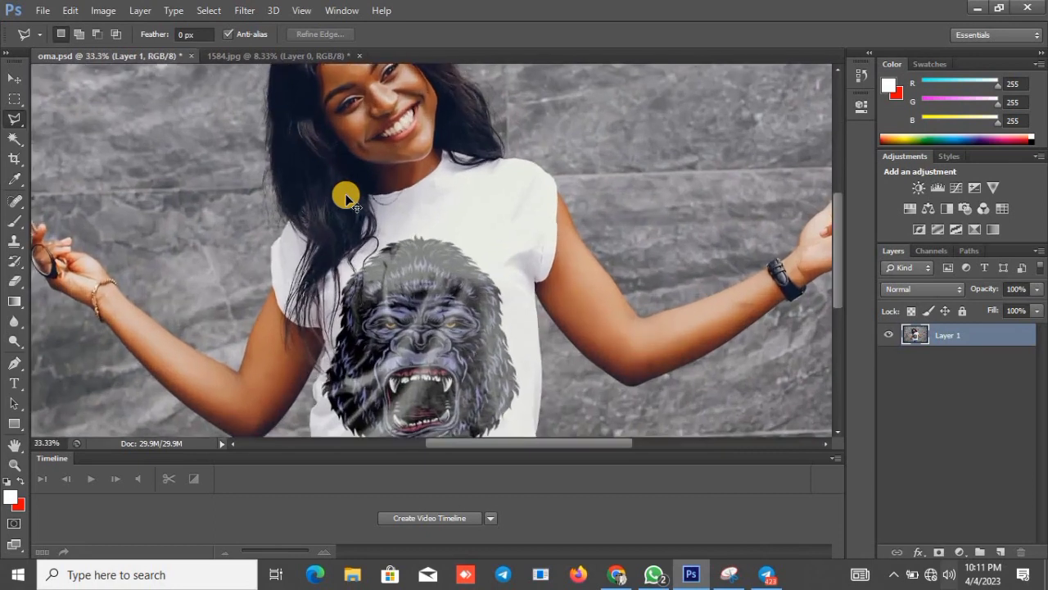
Check the gorilla print on the shirt up close and save the merged image over the existing oma.psd.
{"action": "scroll", "coordinate": [347, 199], "scroll_direction": "up", "scroll_amount": 1}
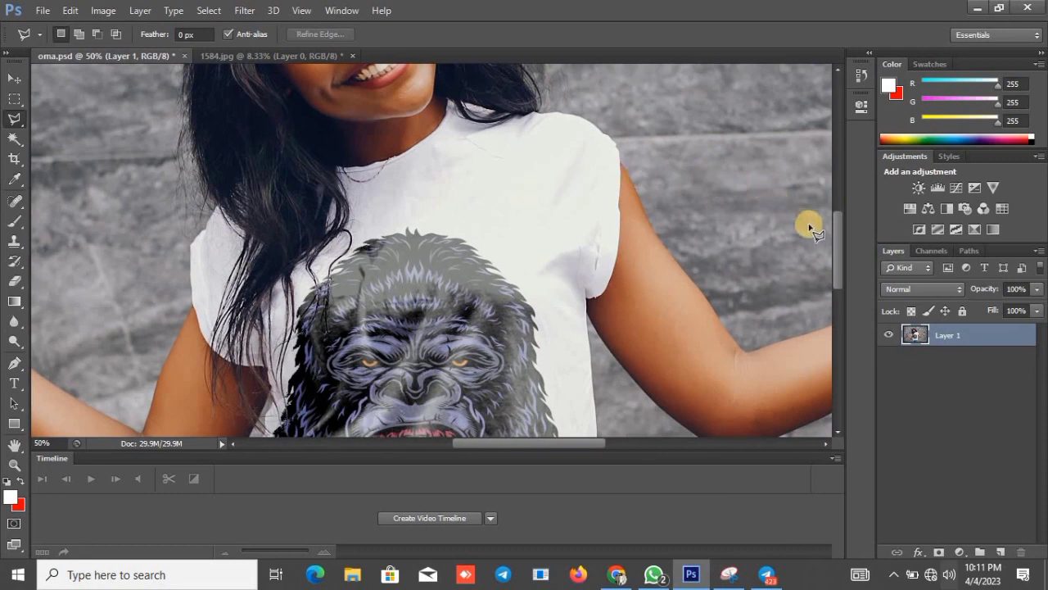
{"action": "left_click_drag", "start_coordinate": [835, 231], "coordinate": [843, 263]}
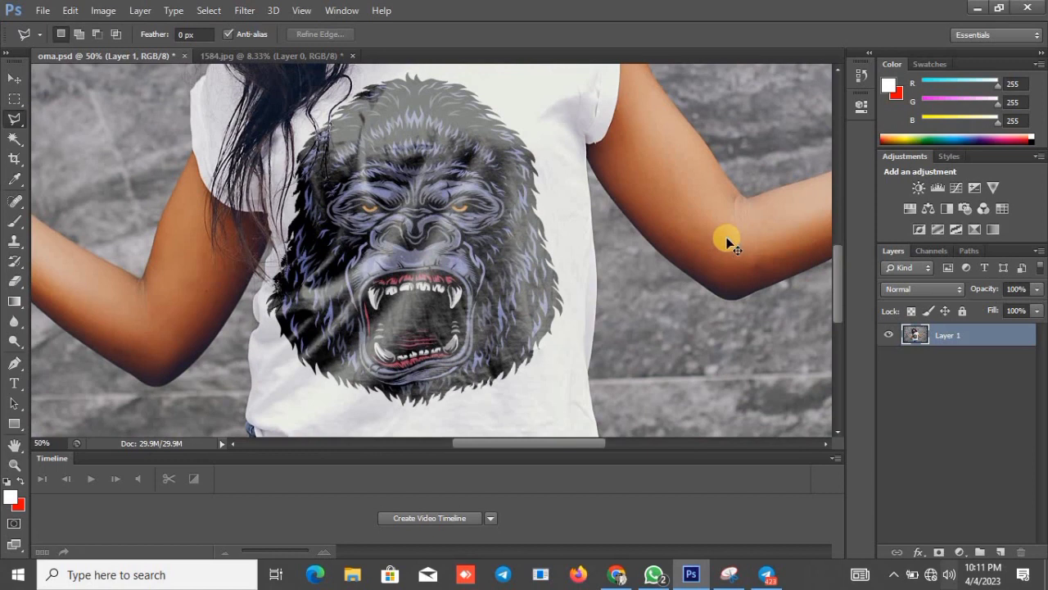
{"action": "key", "text": "ctrl+minus"}
{"action": "key", "text": "ctrl+minus"}
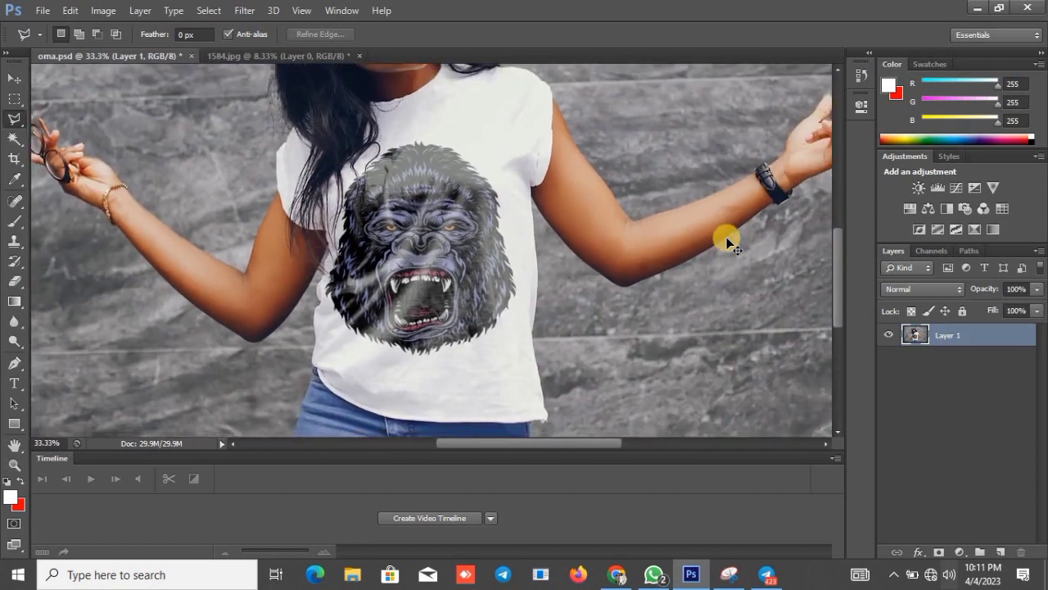
{"action": "key", "text": "ctrl+minus"}
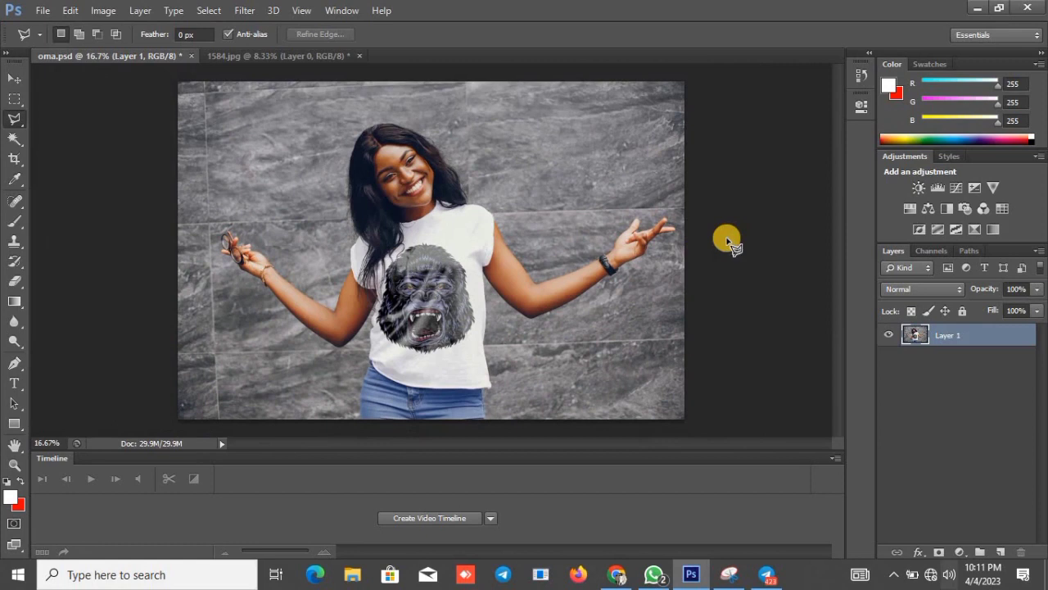
{"action": "left_click", "coordinate": [42, 11]}
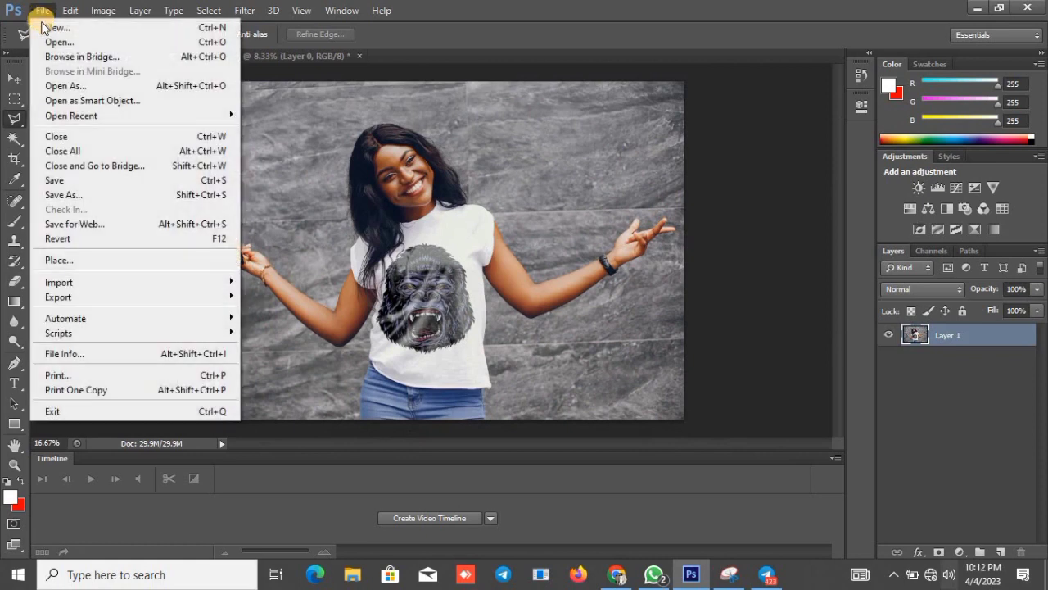
{"action": "left_click", "coordinate": [83, 181]}
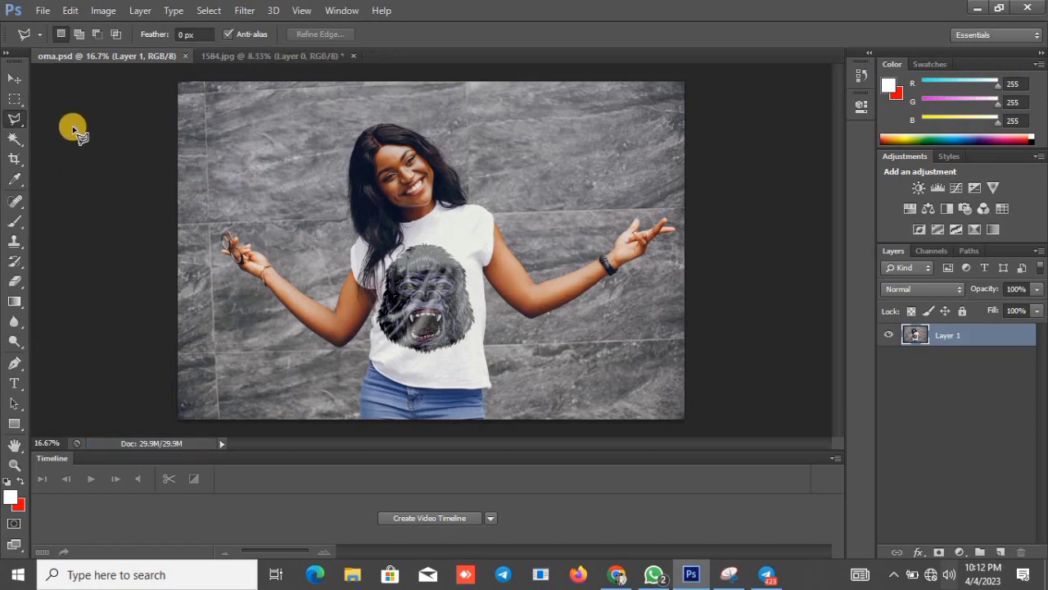
Save a JPEG copy as oma.jpg on the Desktop with quality 11 (Maximum) and Baseline ("Standard"), and minimize the program to show the desktop.
{"action": "left_click", "coordinate": [43, 12]}
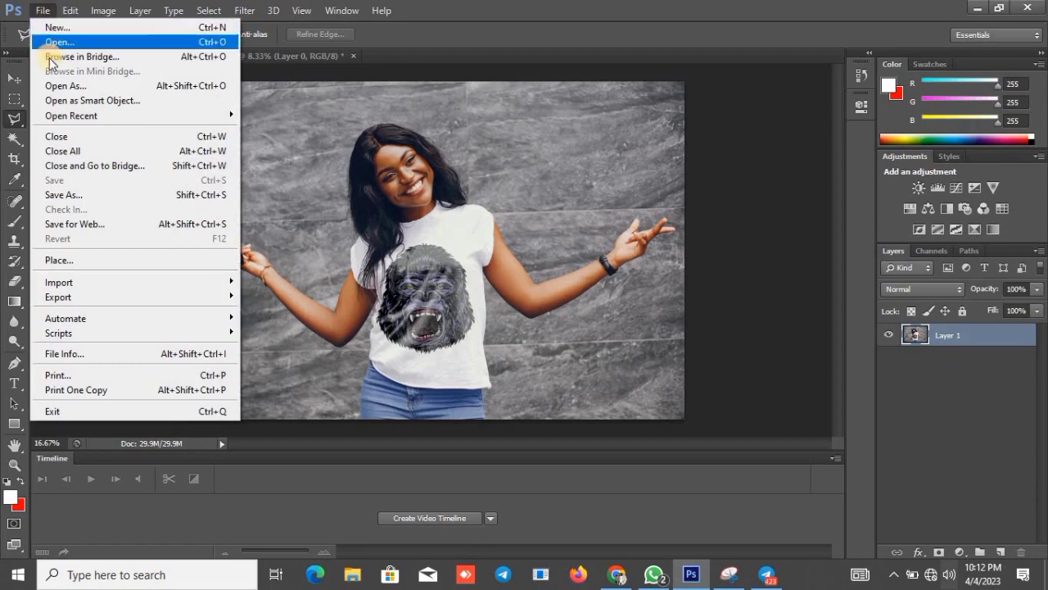
{"action": "left_click", "coordinate": [65, 196]}
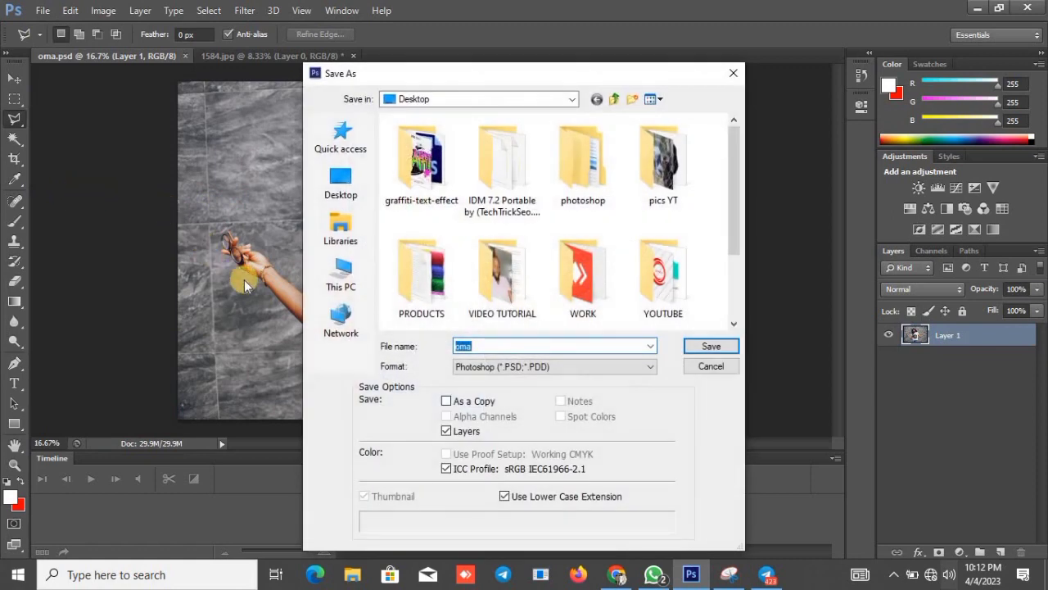
{"action": "left_click", "coordinate": [471, 370]}
{"action": "left_click", "coordinate": [478, 364]}
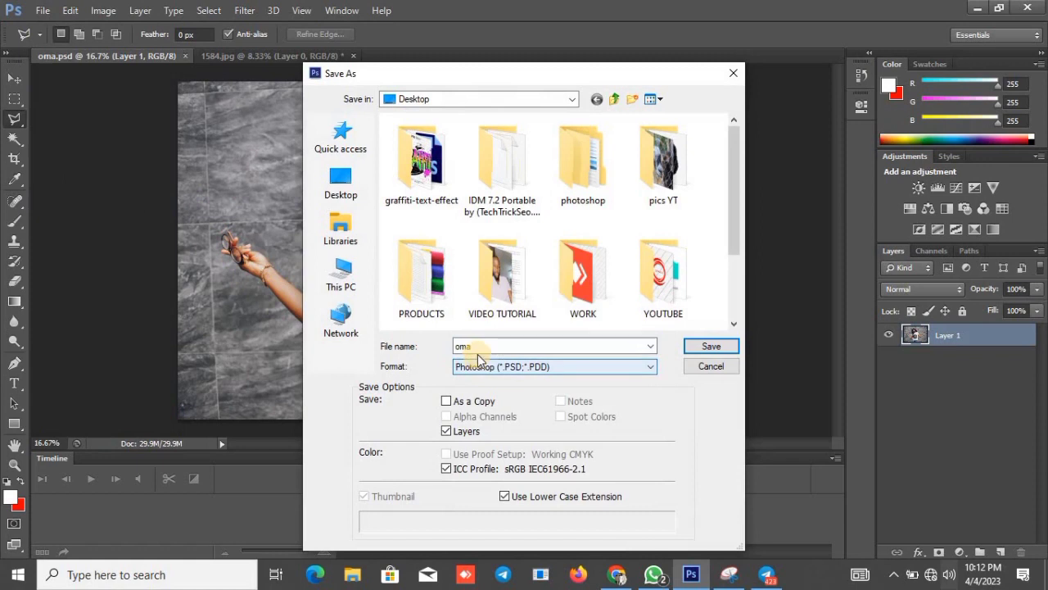
{"action": "left_click", "coordinate": [471, 368]}
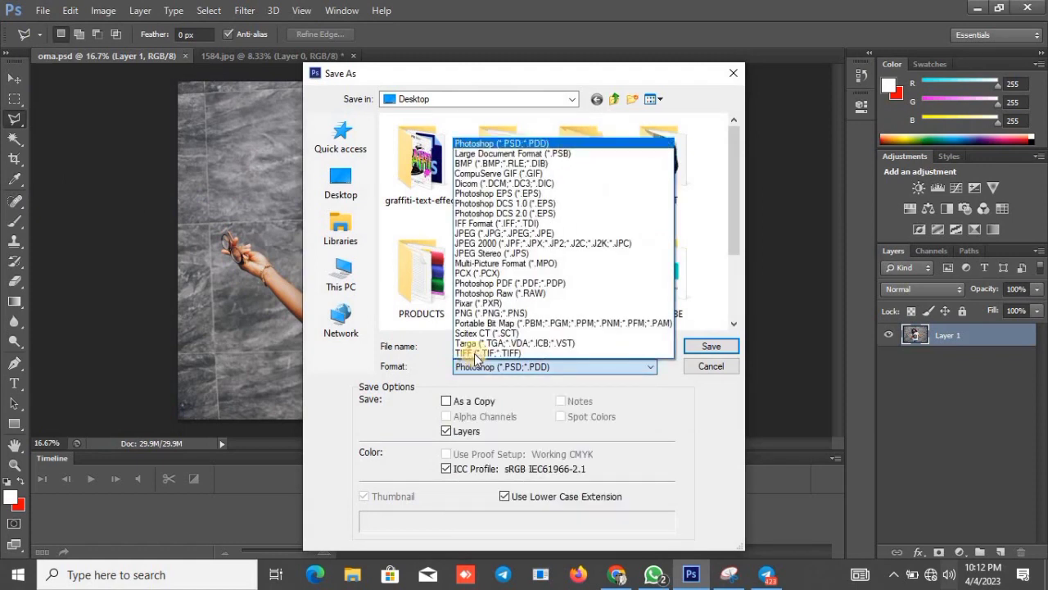
{"action": "left_click", "coordinate": [489, 235]}
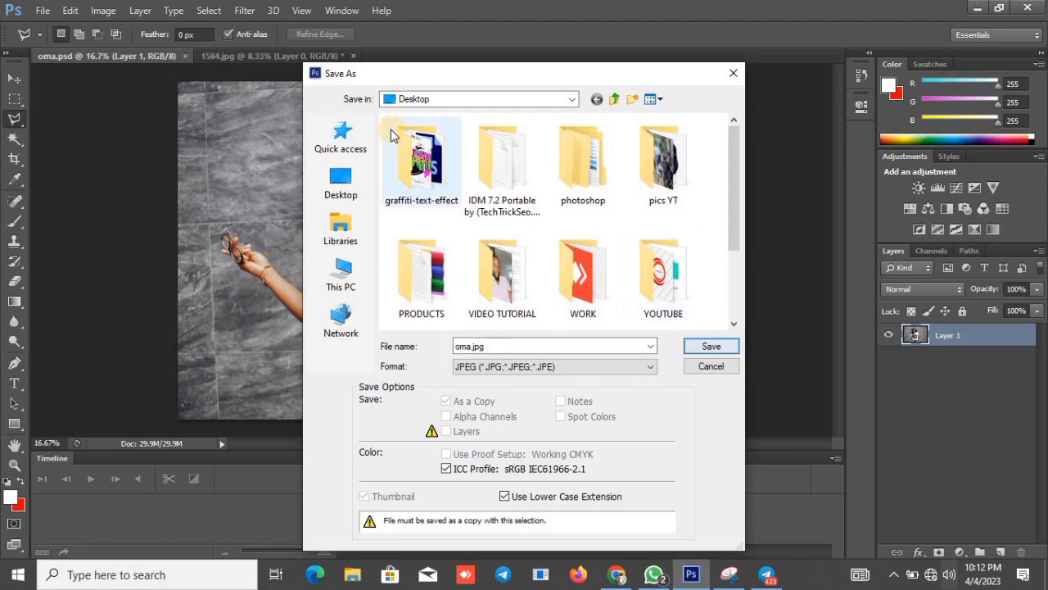
{"action": "left_click", "coordinate": [365, 191]}
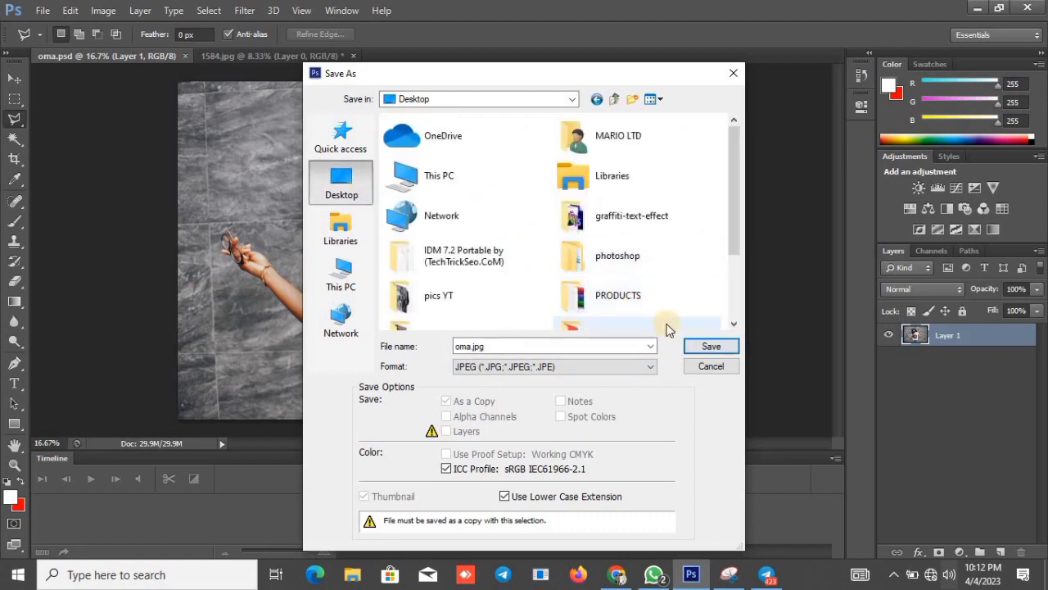
{"action": "left_click", "coordinate": [690, 346]}
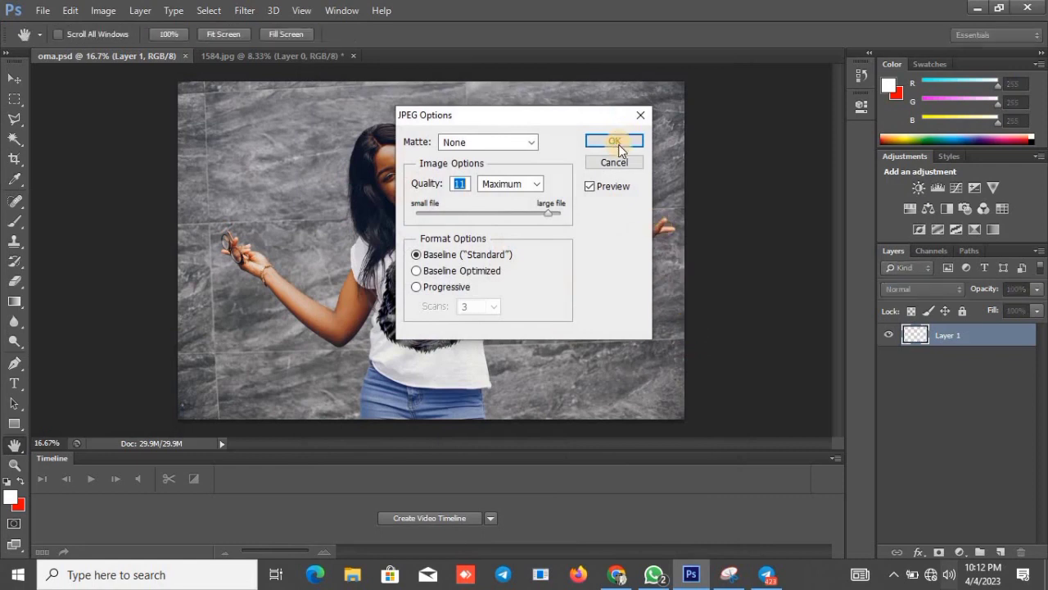
{"action": "left_click", "coordinate": [616, 141]}
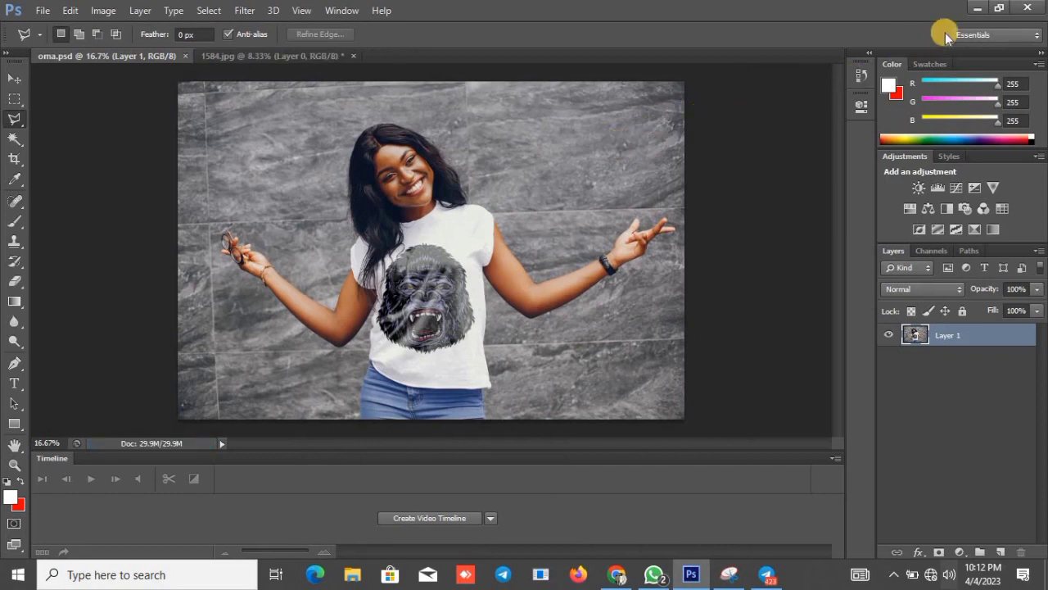
{"action": "left_click", "coordinate": [976, 11]}
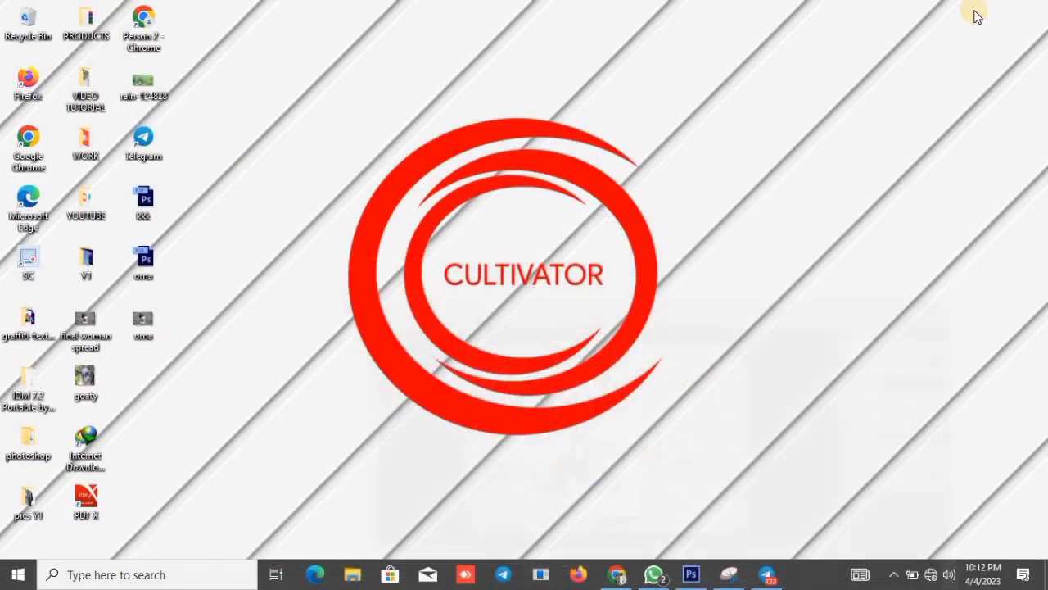